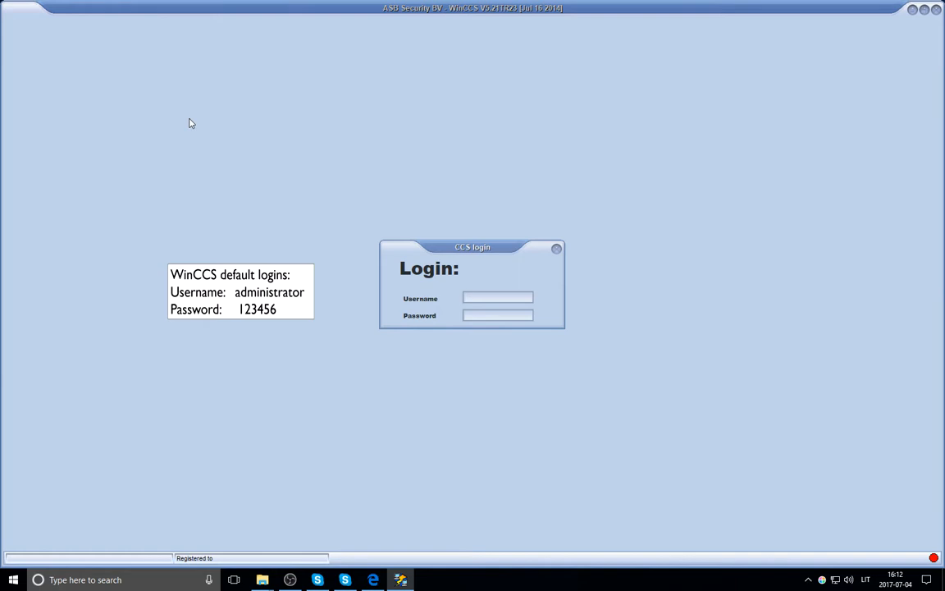
Enter the default administrator username in the CCS login dialog and move to the password field.
{"action": "type", "text": "administrator"}
{"action": "key", "text": "Tab"}
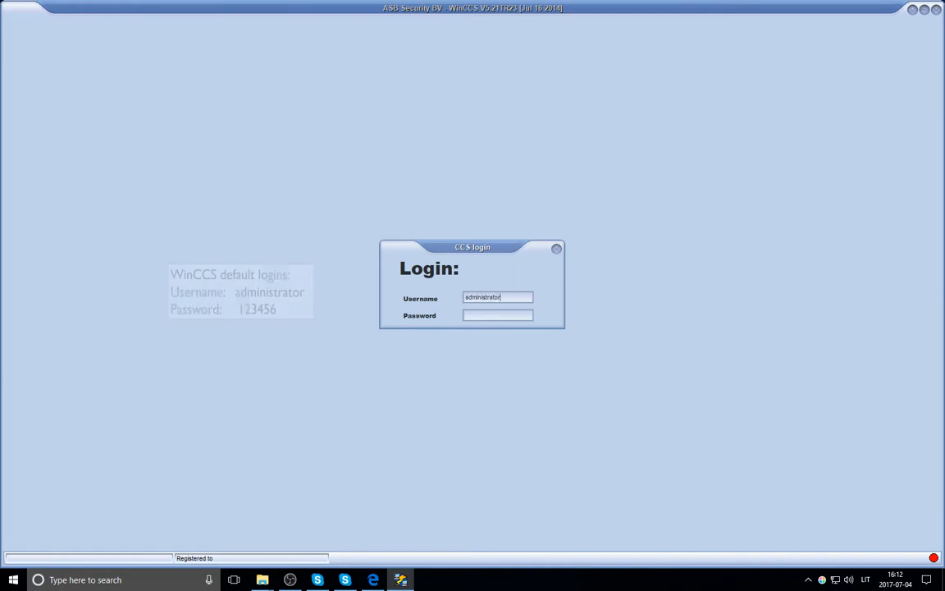
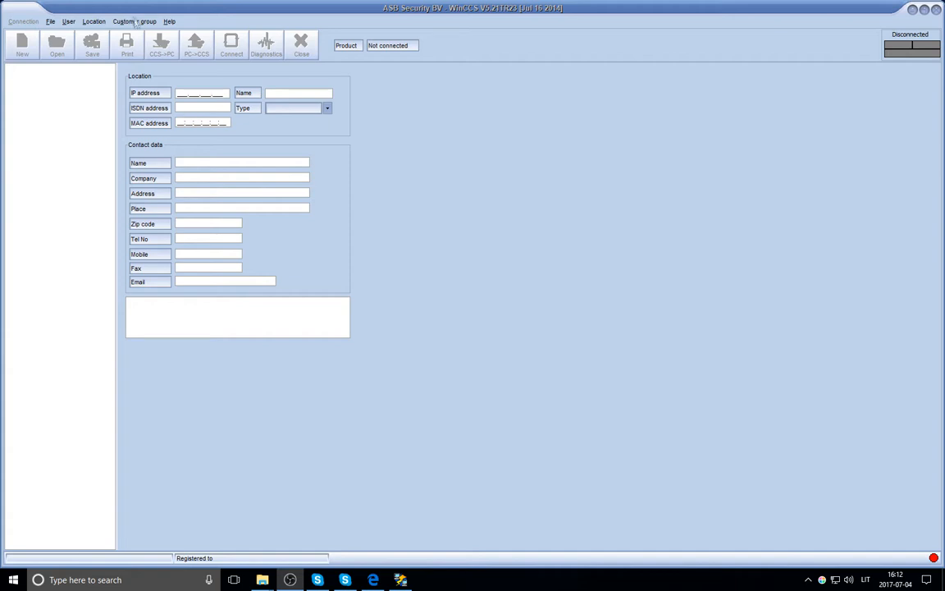
Create a new customer group named 'group' from the tree's Add menu.
{"action": "left_click", "coordinate": [125, 21]}
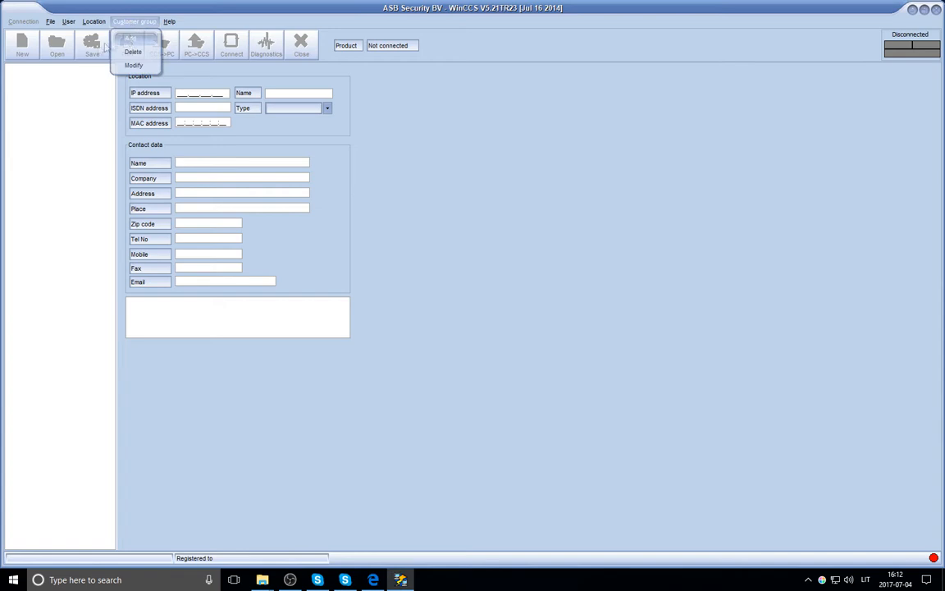
{"action": "left_click", "coordinate": [30, 92]}
{"action": "right_click", "coordinate": [29, 92]}
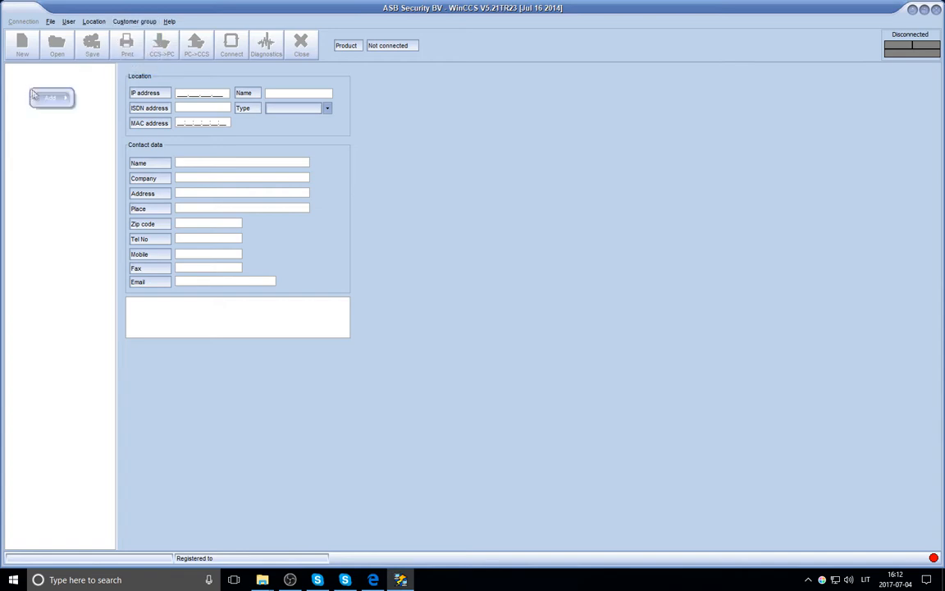
{"action": "mouse_move", "coordinate": [66, 98]}
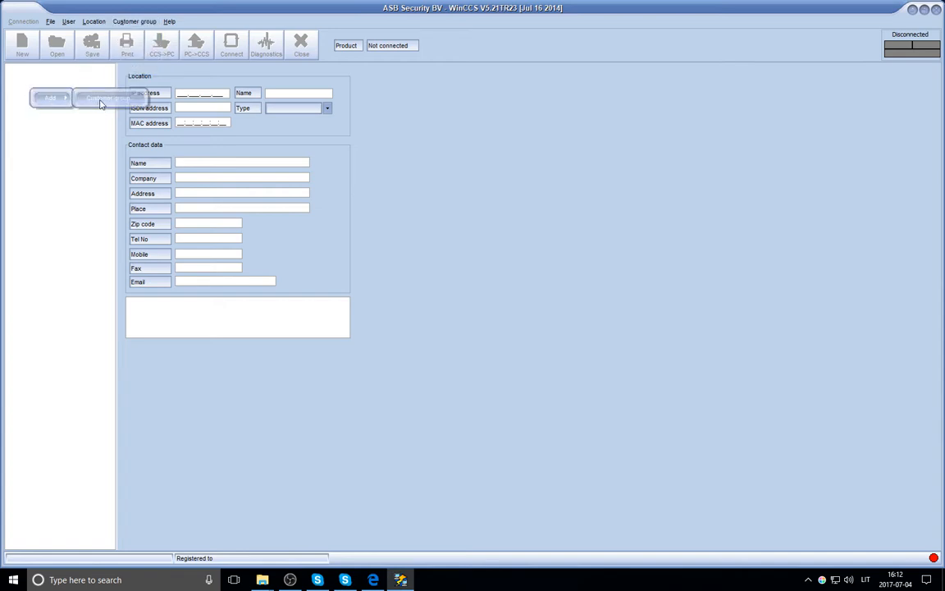
{"action": "left_click", "coordinate": [103, 99]}
{"action": "type", "text": "group"}
{"action": "key", "text": "Return"}
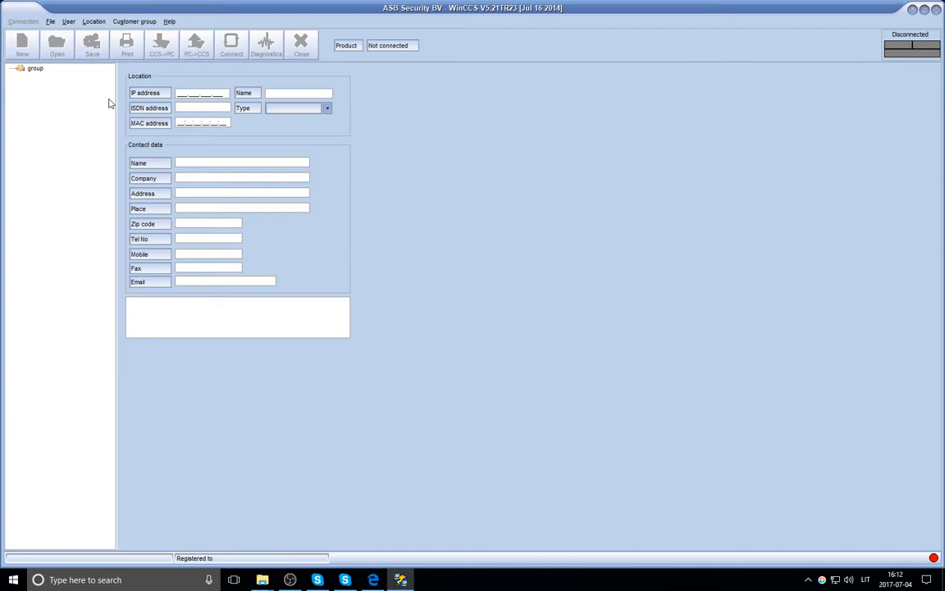
Add a location named 'musdo test' under the 'group' customer group.
{"action": "left_click", "coordinate": [94, 21]}
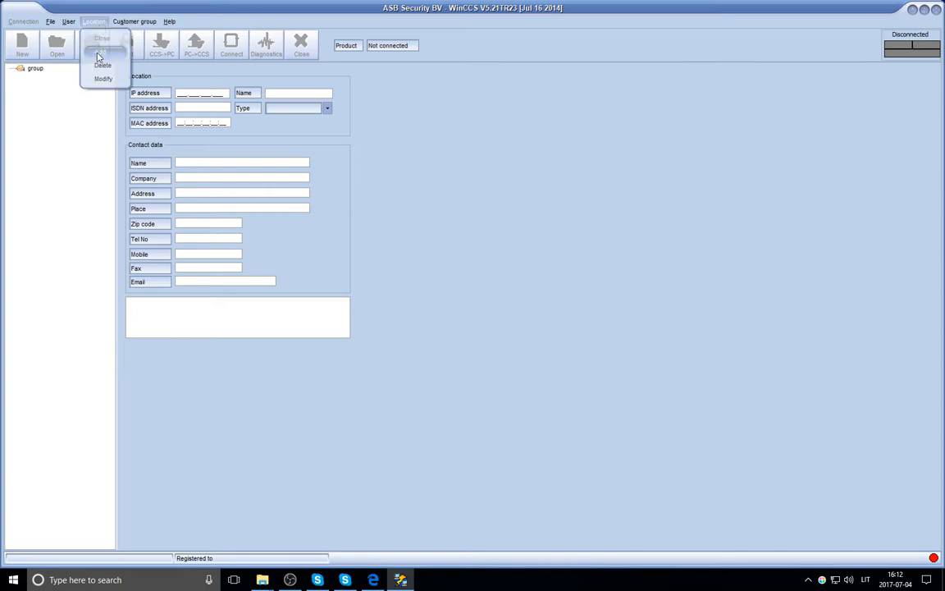
{"action": "left_click", "coordinate": [32, 68]}
{"action": "right_click", "coordinate": [38, 71]}
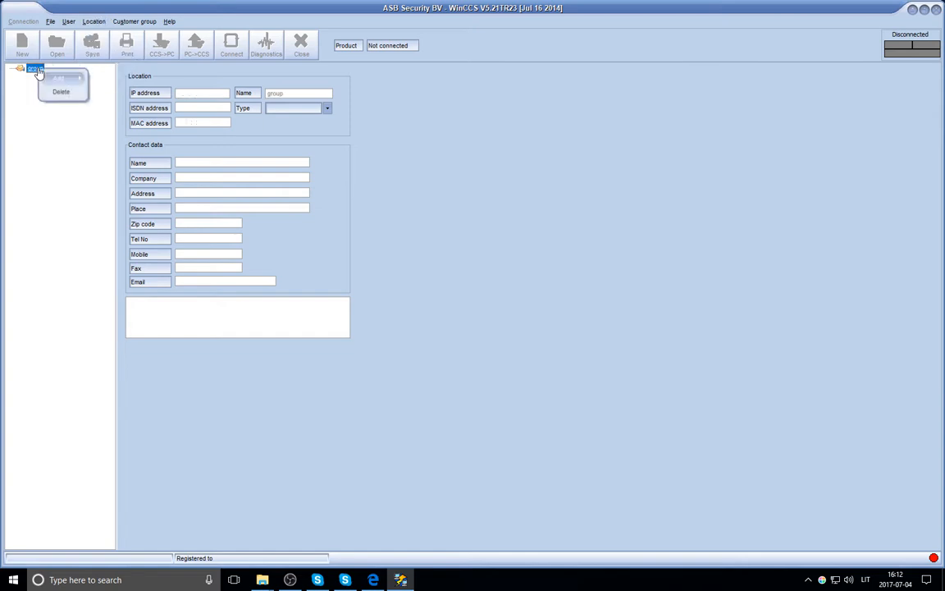
{"action": "mouse_move", "coordinate": [51, 79]}
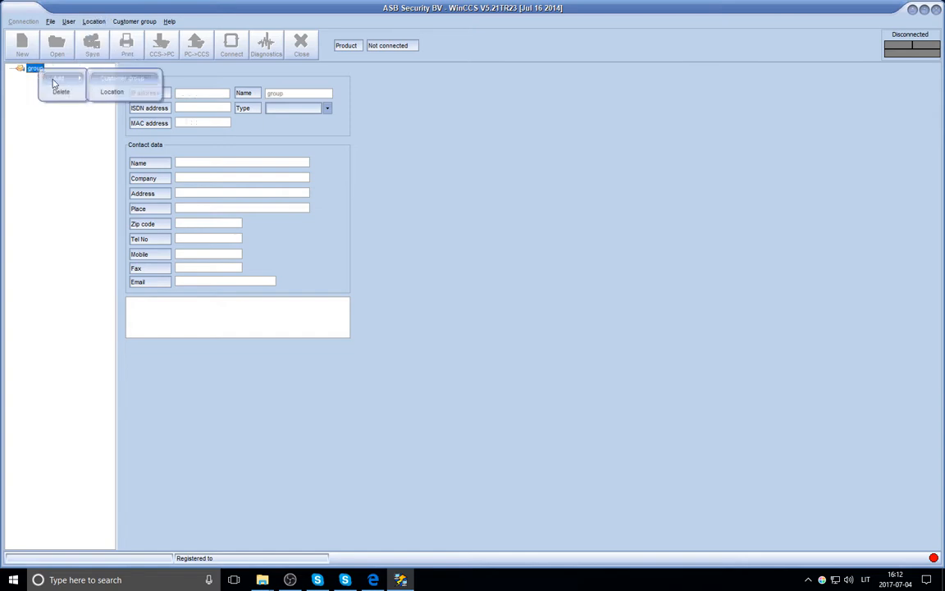
{"action": "left_click", "coordinate": [131, 89]}
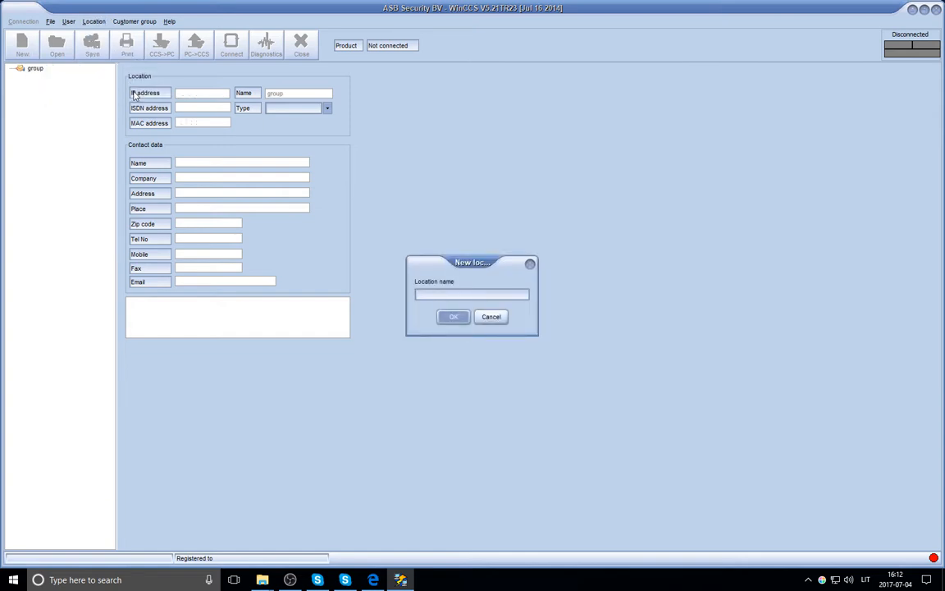
{"action": "type", "text": "musdo test"}
{"action": "key", "text": "Return"}
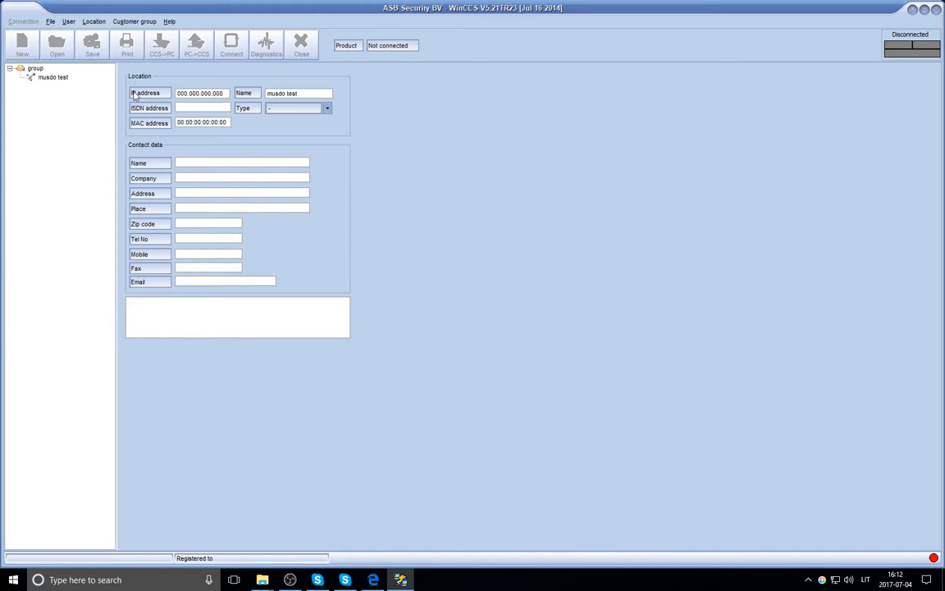
Give musdo test IP address 192.168.000.148 and paste in MAC 00:05:B1:00:F5:B6.
{"action": "left_click", "coordinate": [51, 78]}
{"action": "left_click", "coordinate": [190, 93]}
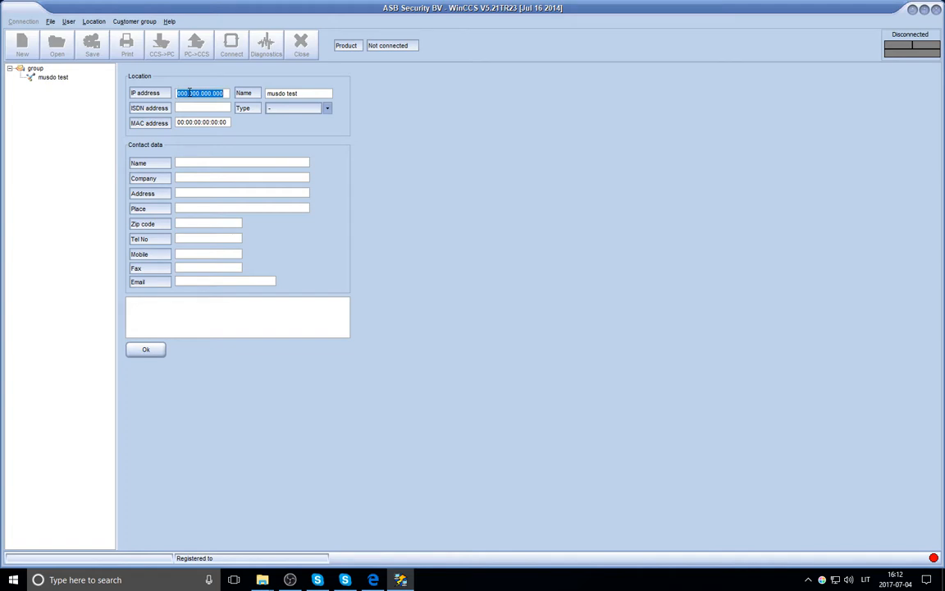
{"action": "type", "text": "192.168.000.148"}
{"action": "key", "text": "Tab"}
{"action": "type", "text": "00:05:B1:00:F5:B6"}
Set the location's panel type to CCS7100 and save the details.
{"action": "left_click", "coordinate": [296, 108]}
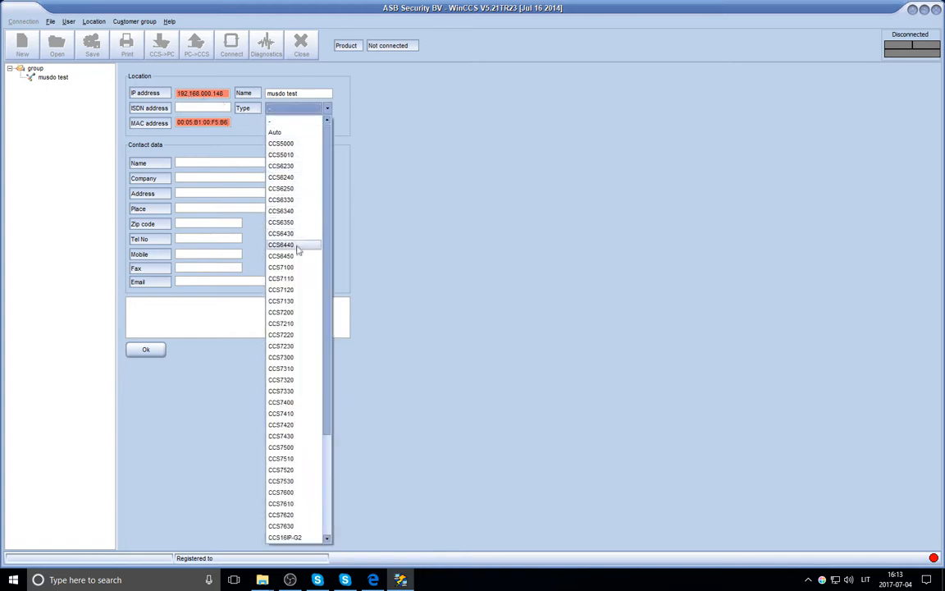
{"action": "left_click", "coordinate": [295, 268]}
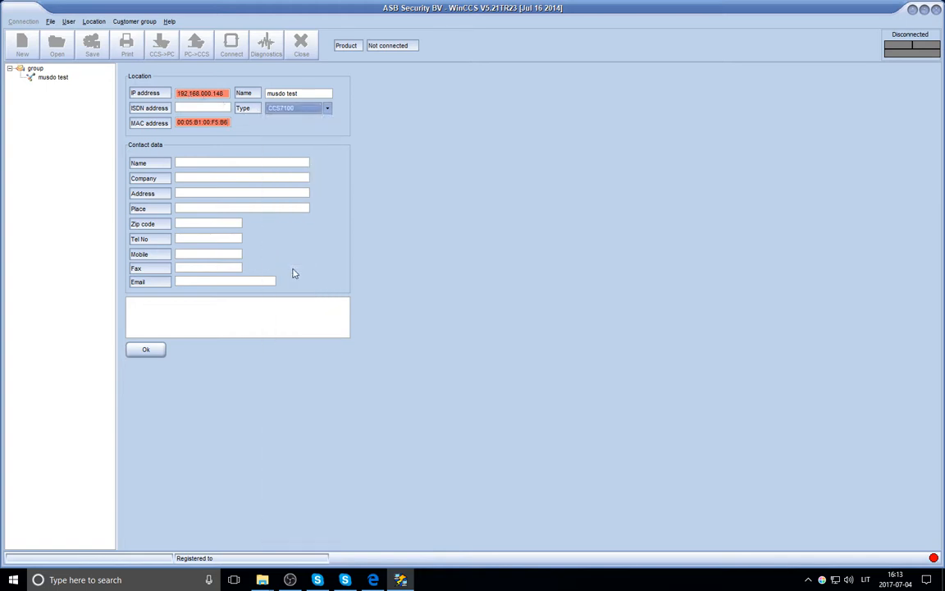
{"action": "left_click", "coordinate": [148, 350]}
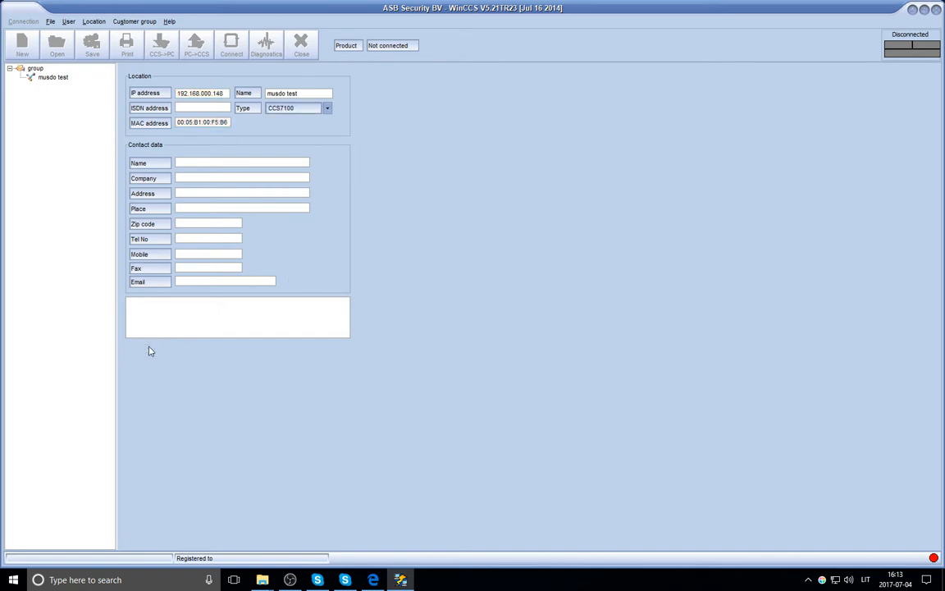
Open the musdo test configuration and connect to the panel over Network.
{"action": "double_click", "coordinate": [54, 78]}
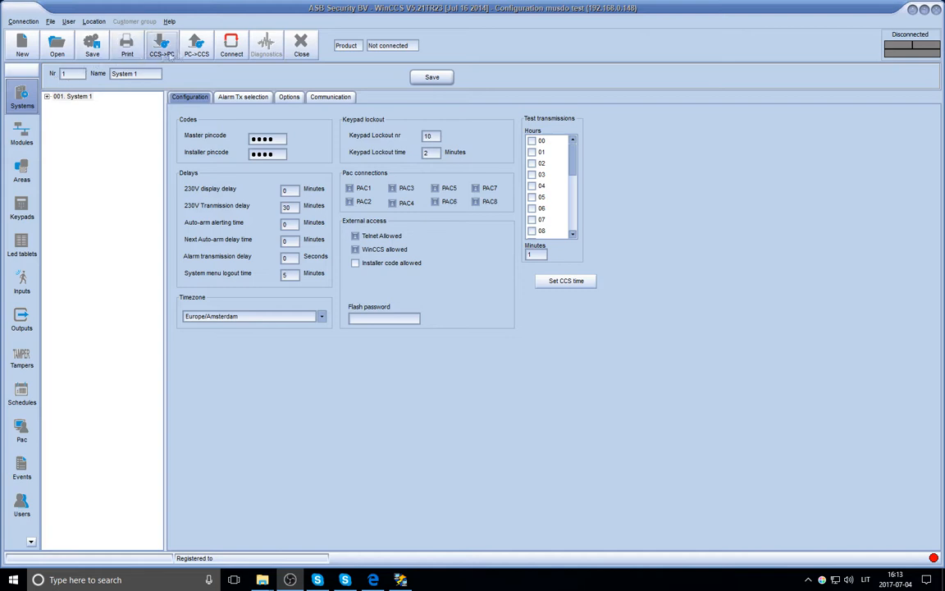
{"action": "left_click", "coordinate": [231, 45]}
{"action": "left_click", "coordinate": [453, 297]}
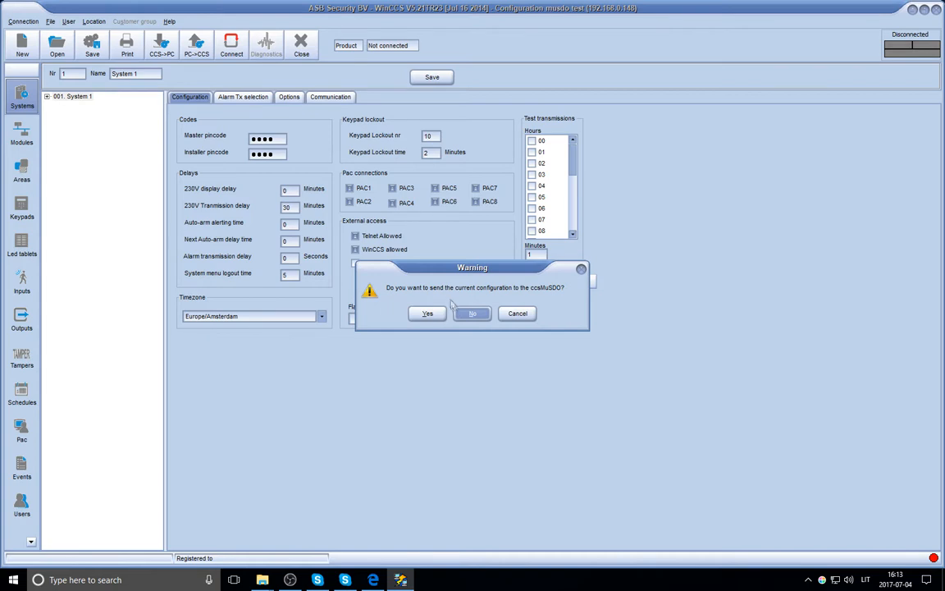
Decline sending the current configuration, then enter the installer pincode to download the panel's configuration.
{"action": "left_click", "coordinate": [465, 315]}
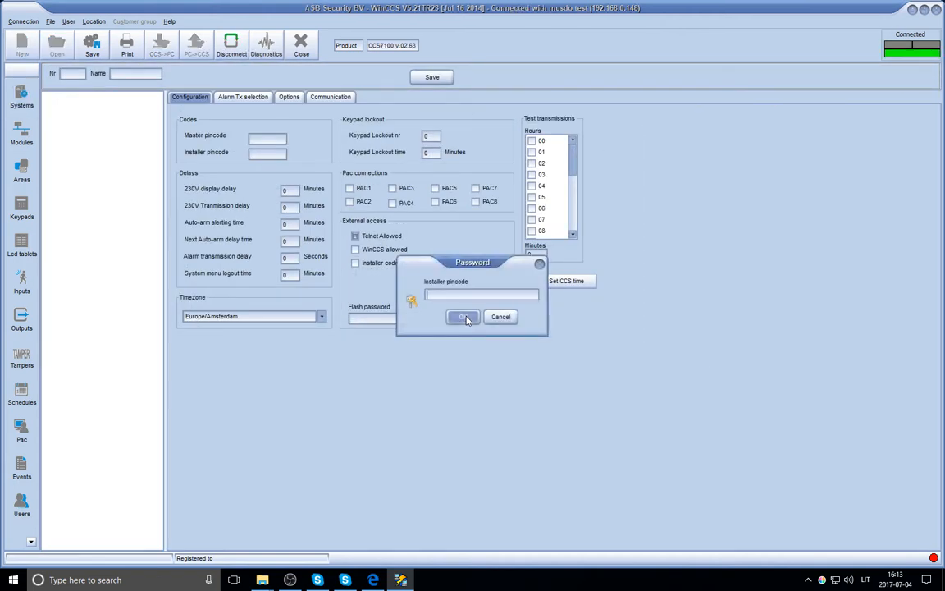
{"action": "type", "text": "0000"}
{"action": "left_click", "coordinate": [464, 317]}
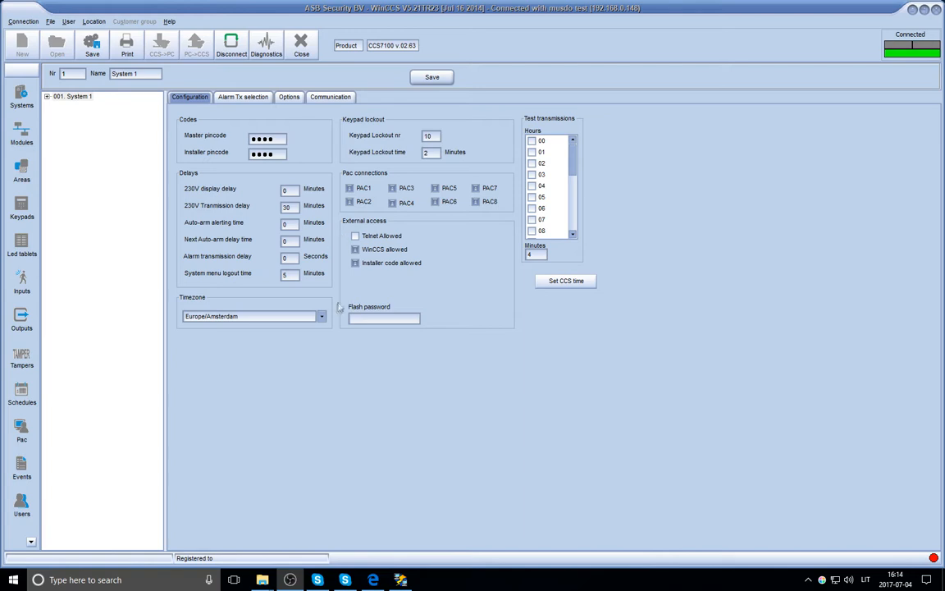
Set System 1's timezone to Europe/Vilnius.
{"action": "left_click", "coordinate": [262, 316]}
{"action": "scroll", "coordinate": [244, 268], "scroll_direction": "down", "scroll_amount": 10}
{"action": "scroll", "coordinate": [244, 268], "scroll_direction": "down", "scroll_amount": 5}
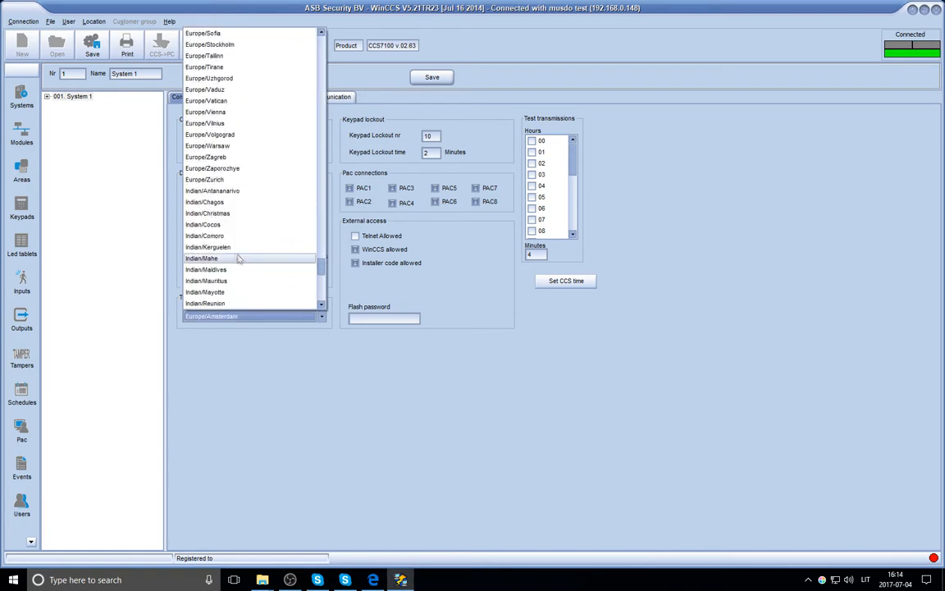
{"action": "left_click", "coordinate": [223, 132]}
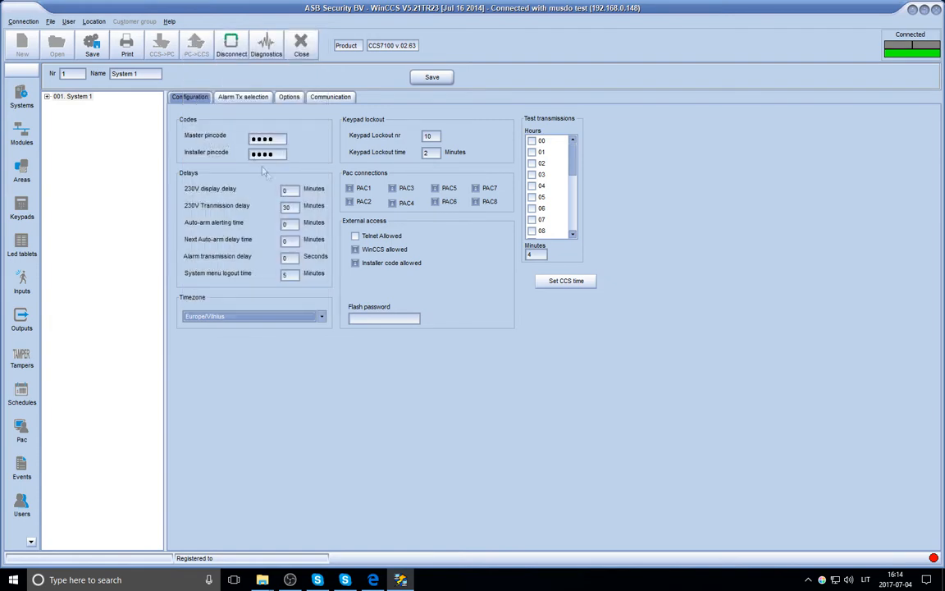
Enter a flash password, then review the Alarm Tx selection and Options tabs.
{"action": "left_click", "coordinate": [380, 319]}
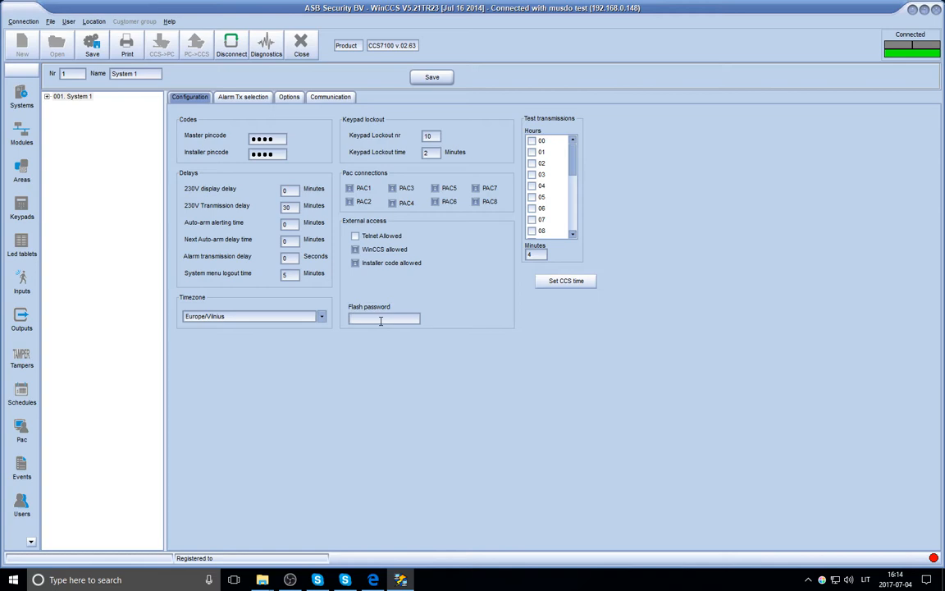
{"action": "type", "text": "test"}
{"action": "key", "text": "Tab"}
{"action": "left_click", "coordinate": [243, 97]}
{"action": "left_click", "coordinate": [288, 98]}
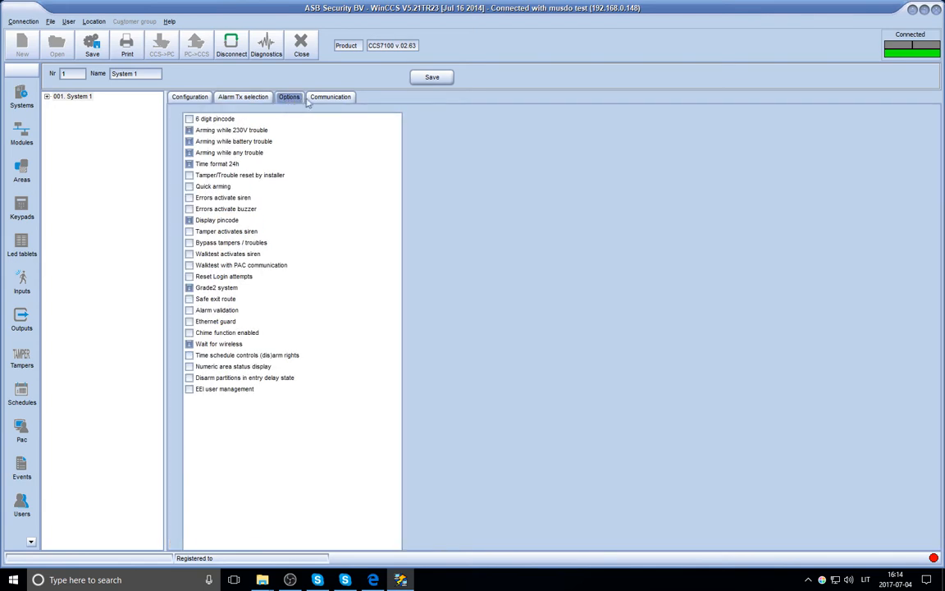
Delete Area 2 so only Area 1 remains, review Area 1's options, then move to Keypads.
{"action": "left_click", "coordinate": [317, 98]}
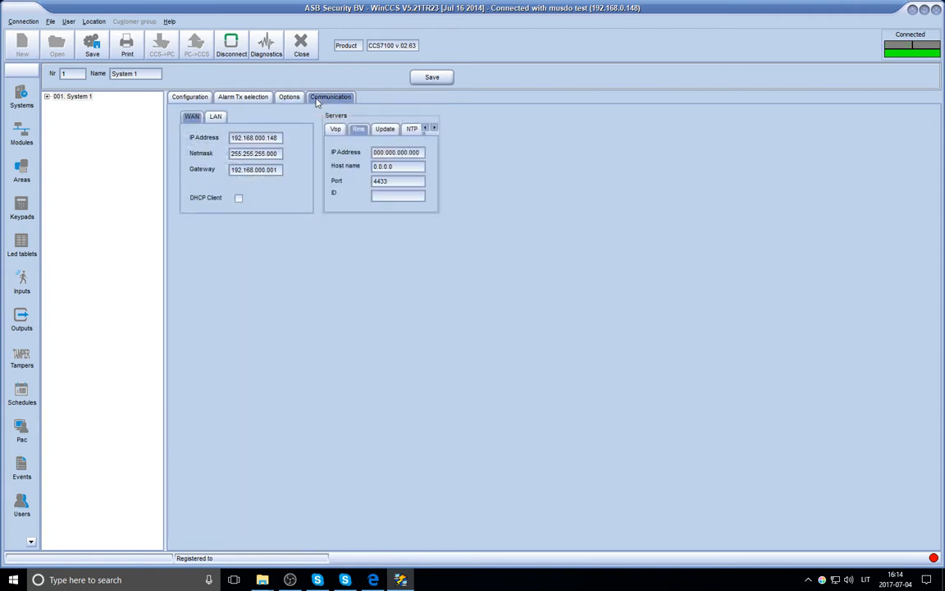
{"action": "left_click", "coordinate": [24, 177]}
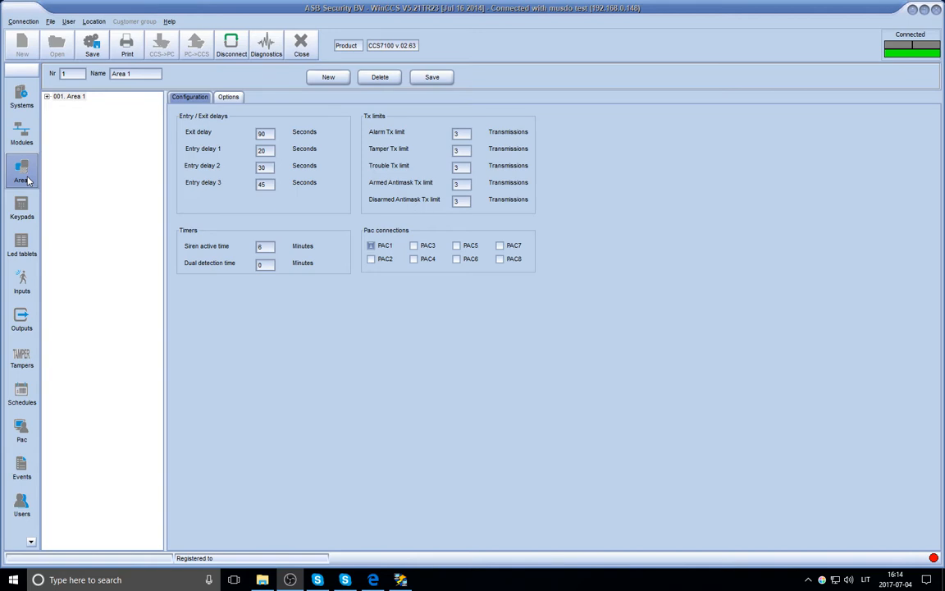
{"action": "left_click", "coordinate": [328, 77]}
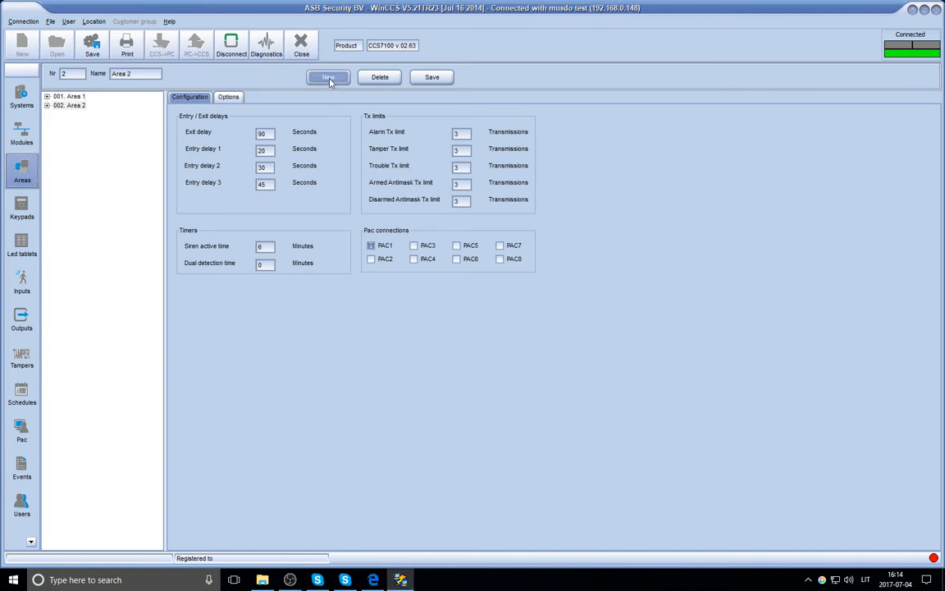
{"action": "left_click", "coordinate": [380, 77]}
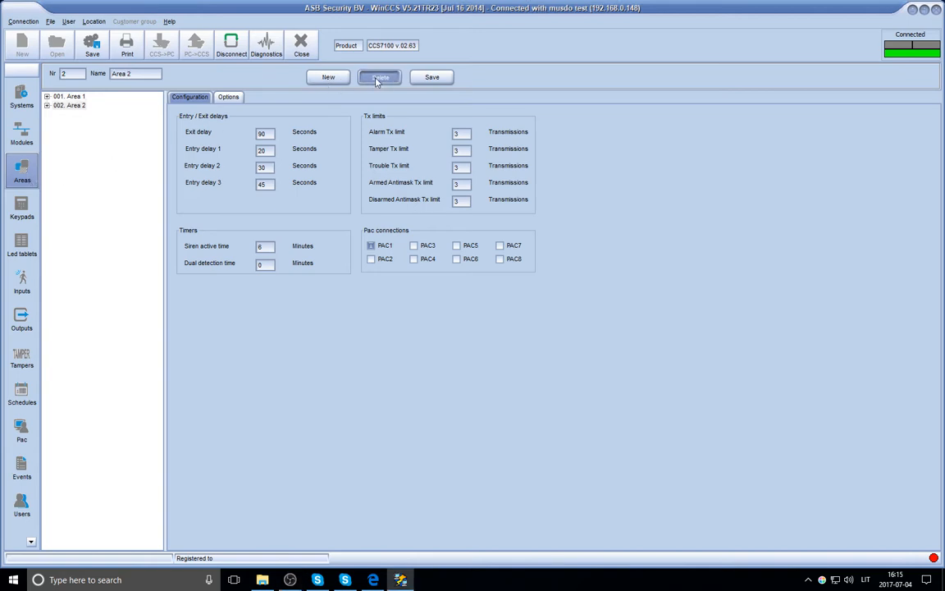
{"action": "left_click", "coordinate": [450, 314]}
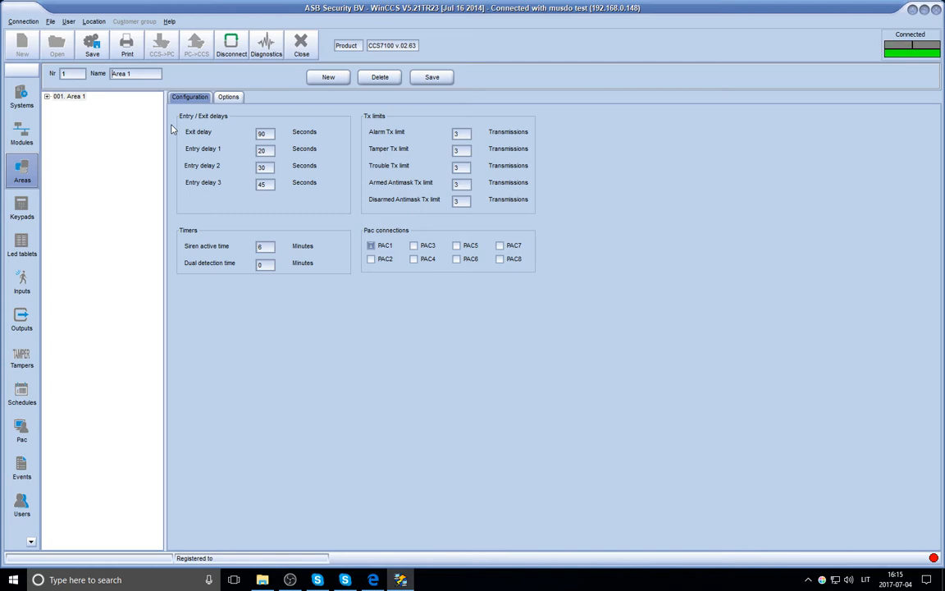
{"action": "left_click", "coordinate": [229, 98]}
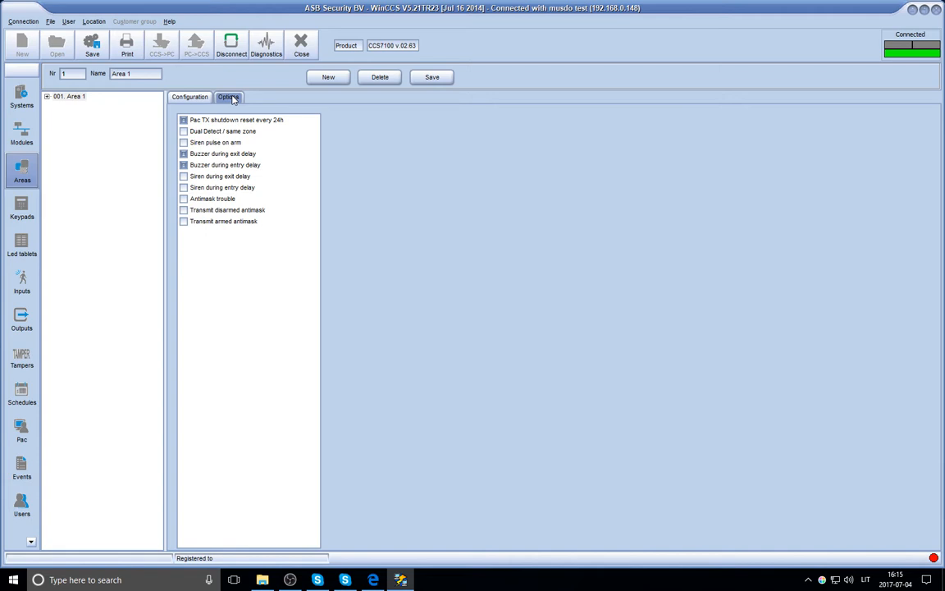
{"action": "left_click", "coordinate": [28, 215]}
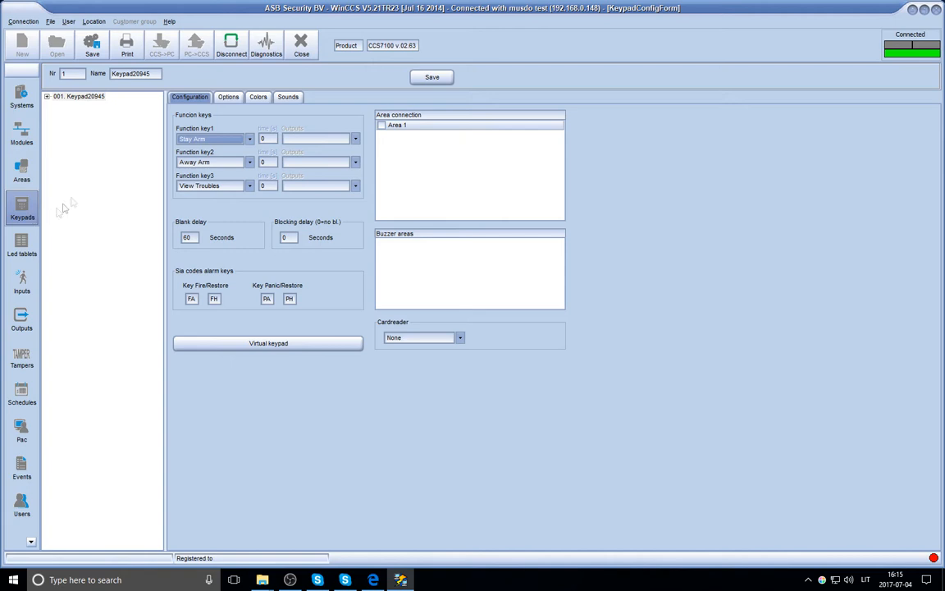
Keep Stay Arm on function key 1 and connect Keypad20945 to Area 1.
{"action": "left_click", "coordinate": [250, 140]}
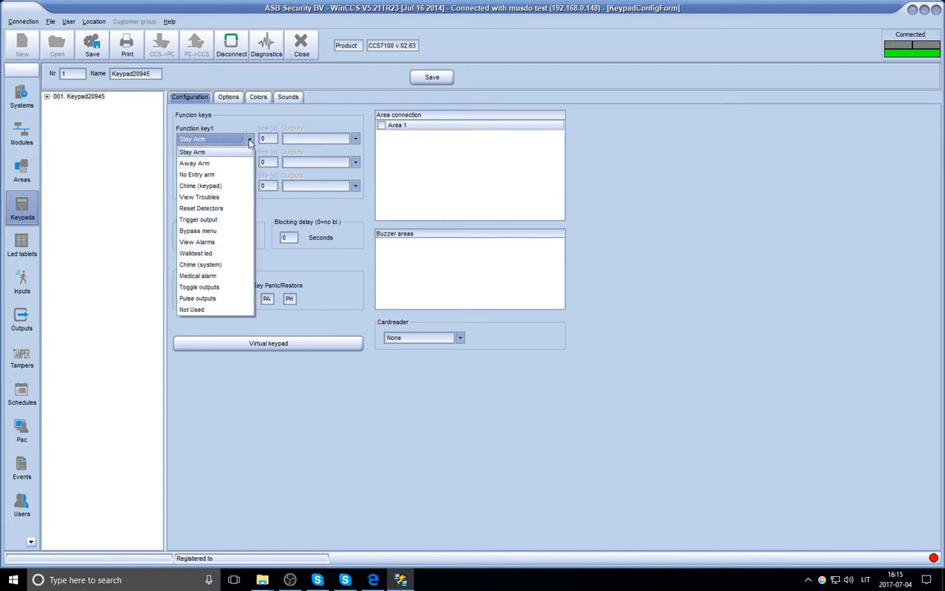
{"action": "left_click", "coordinate": [197, 151]}
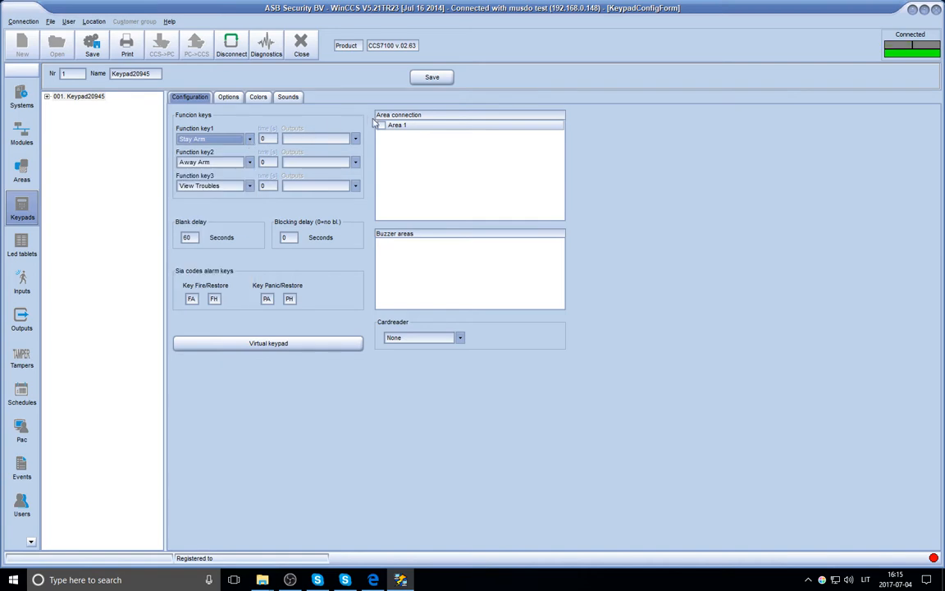
{"action": "left_click", "coordinate": [381, 127]}
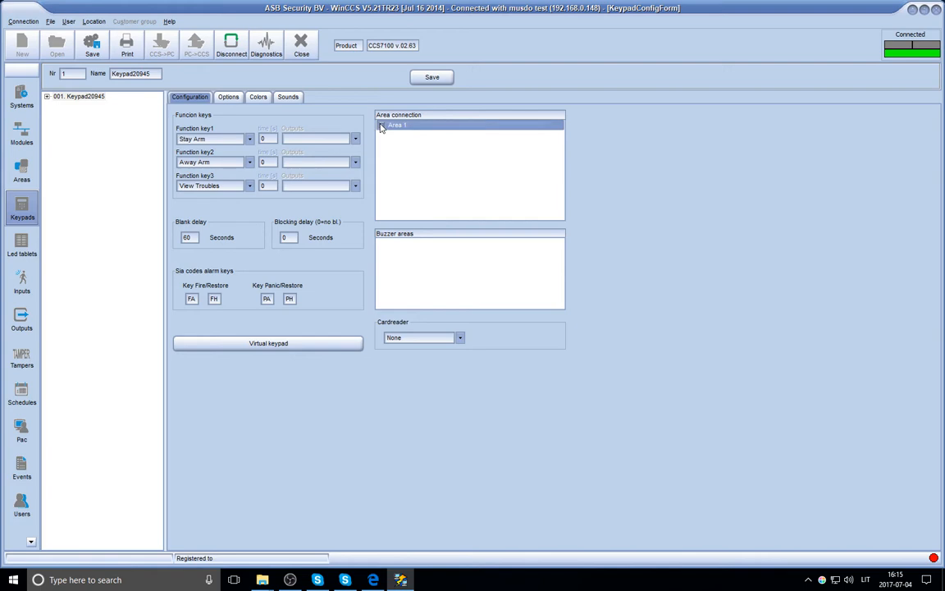
{"action": "left_click", "coordinate": [428, 79]}
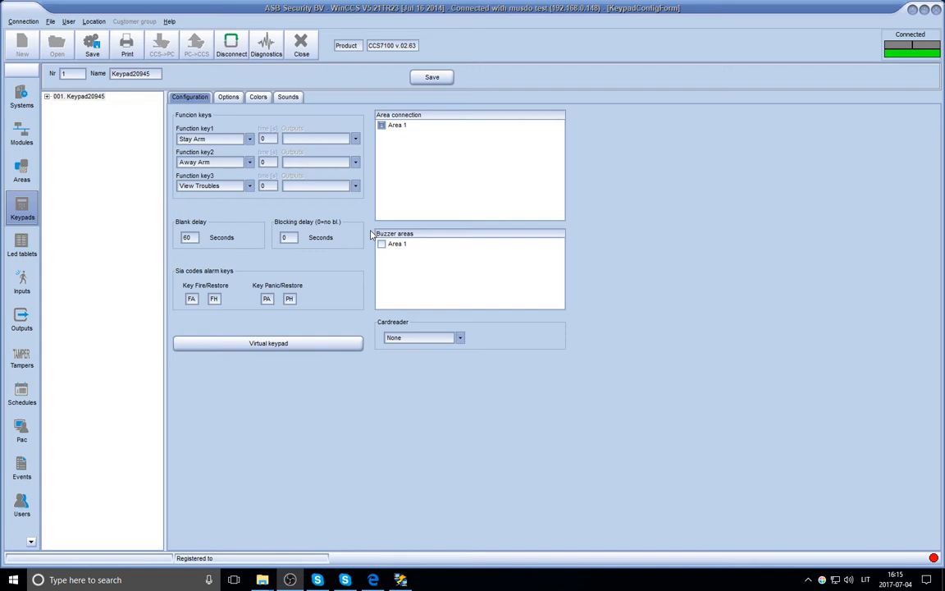
Test the virtual keypad by entering the user code, leaving the user menu, and closing it.
{"action": "left_click", "coordinate": [298, 343]}
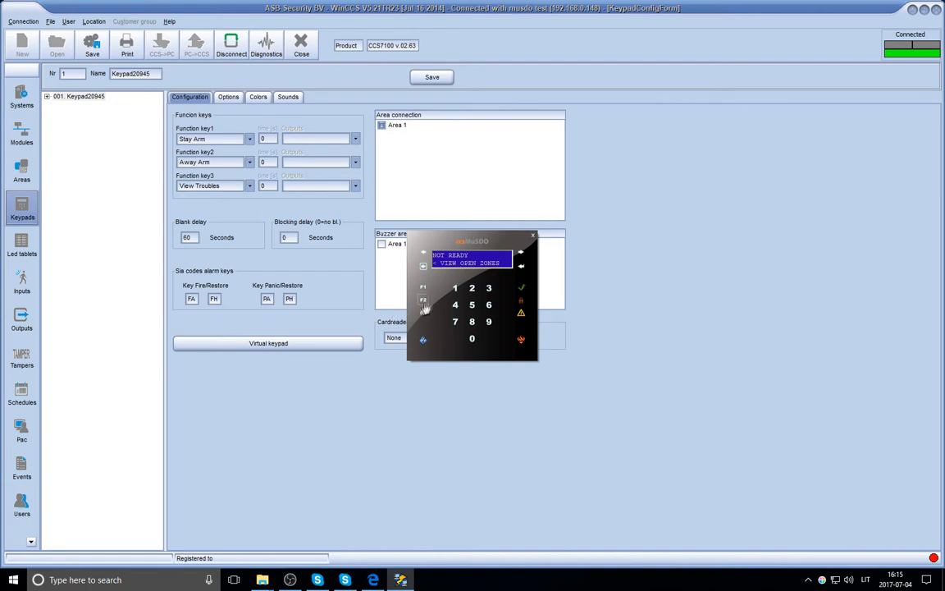
{"action": "left_click", "coordinate": [521, 269]}
{"action": "left_click", "coordinate": [456, 292]}
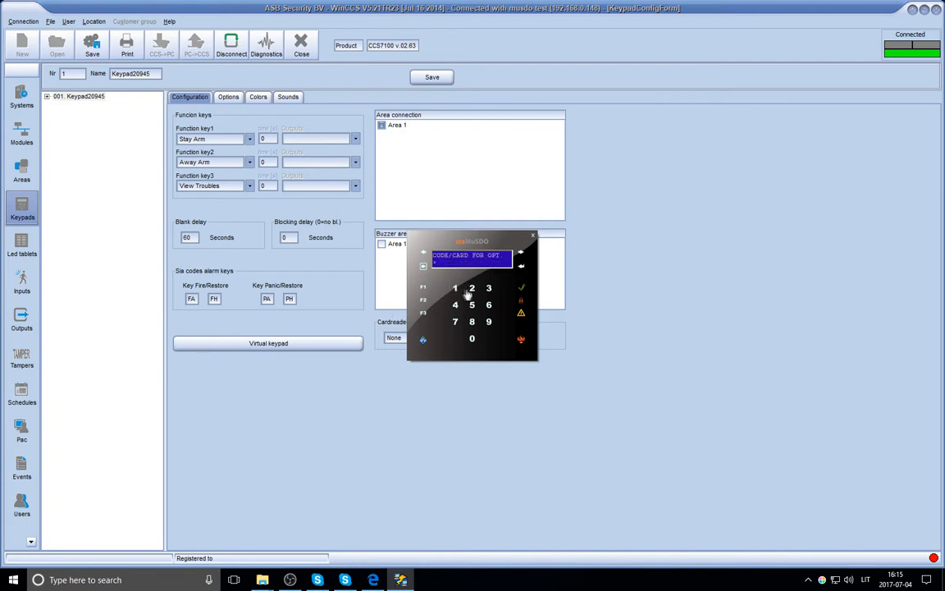
{"action": "left_click", "coordinate": [473, 291]}
{"action": "left_click", "coordinate": [490, 291]}
{"action": "left_click", "coordinate": [455, 306]}
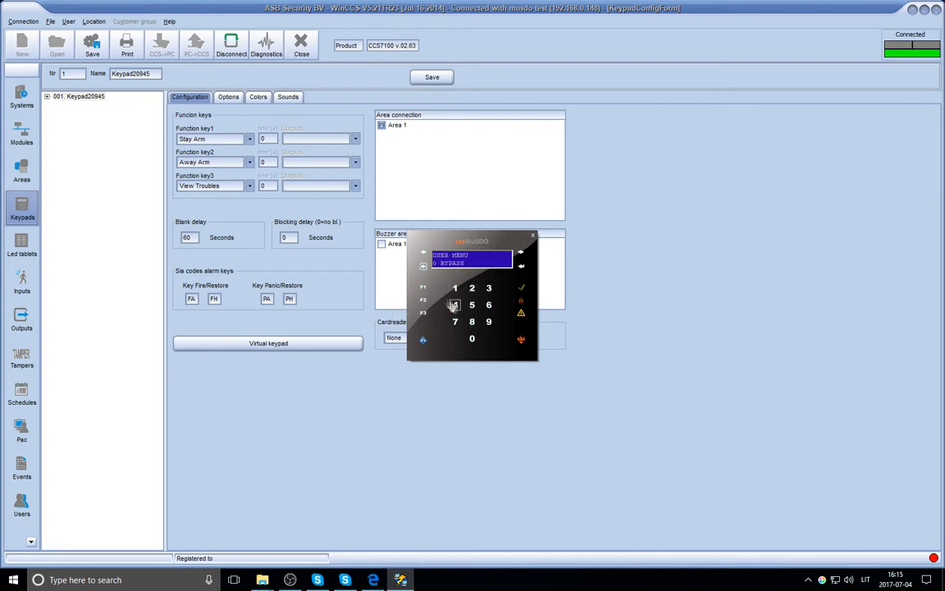
{"action": "left_click", "coordinate": [424, 268]}
{"action": "left_click", "coordinate": [532, 236]}
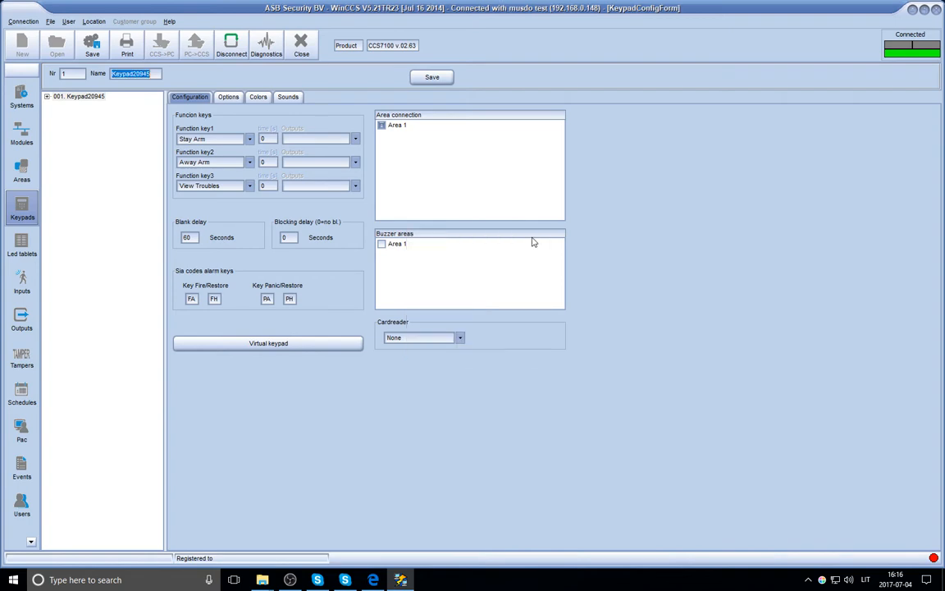
Review the keypad's Options, Colors and Sounds settings, then move to Inputs.
{"action": "left_click", "coordinate": [227, 98]}
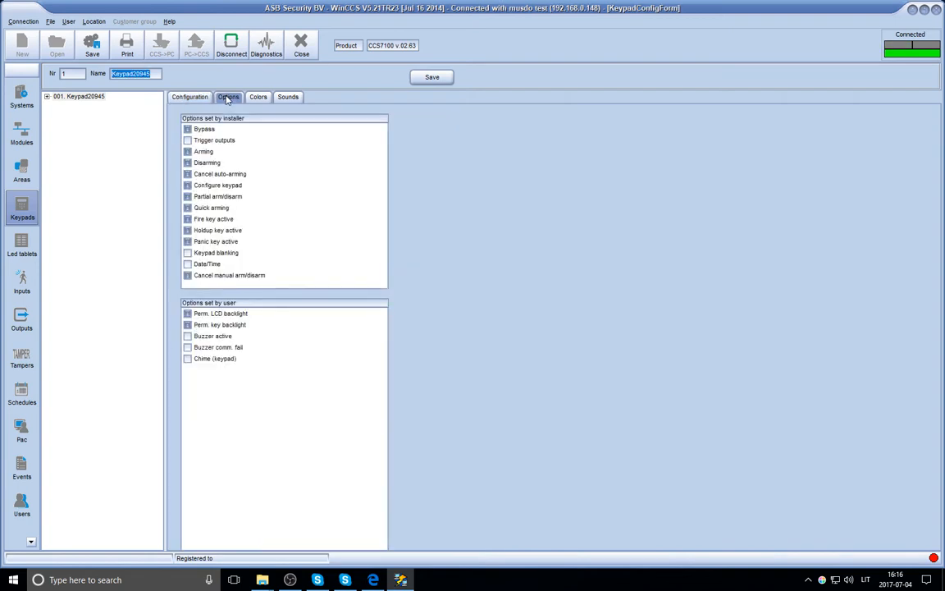
{"action": "left_click", "coordinate": [258, 97]}
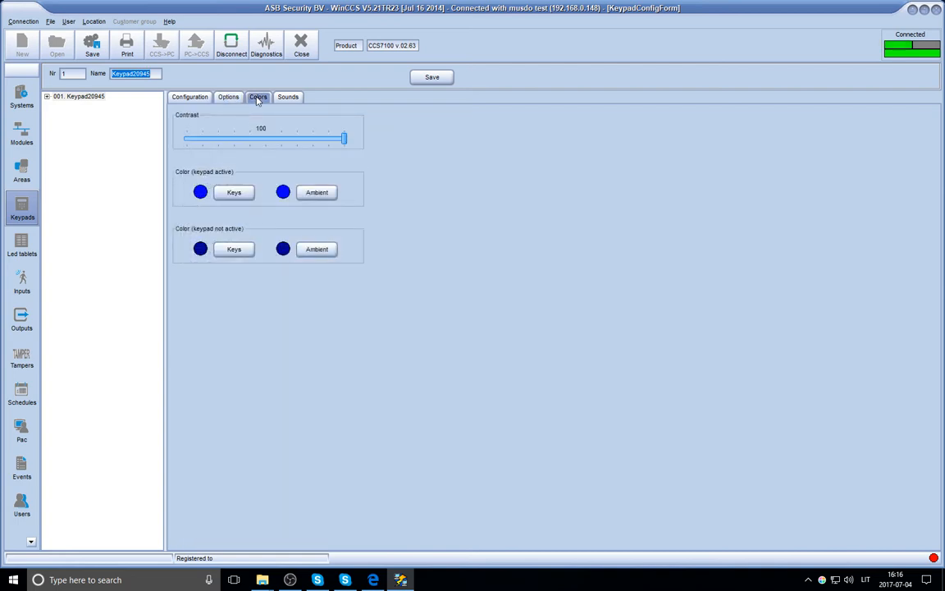
{"action": "left_click", "coordinate": [287, 99]}
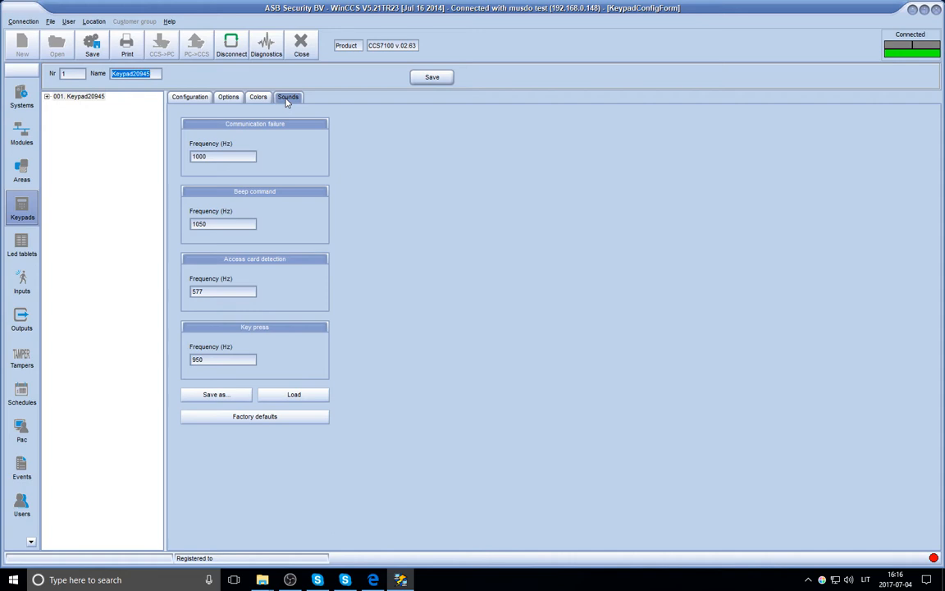
{"action": "left_click", "coordinate": [24, 287]}
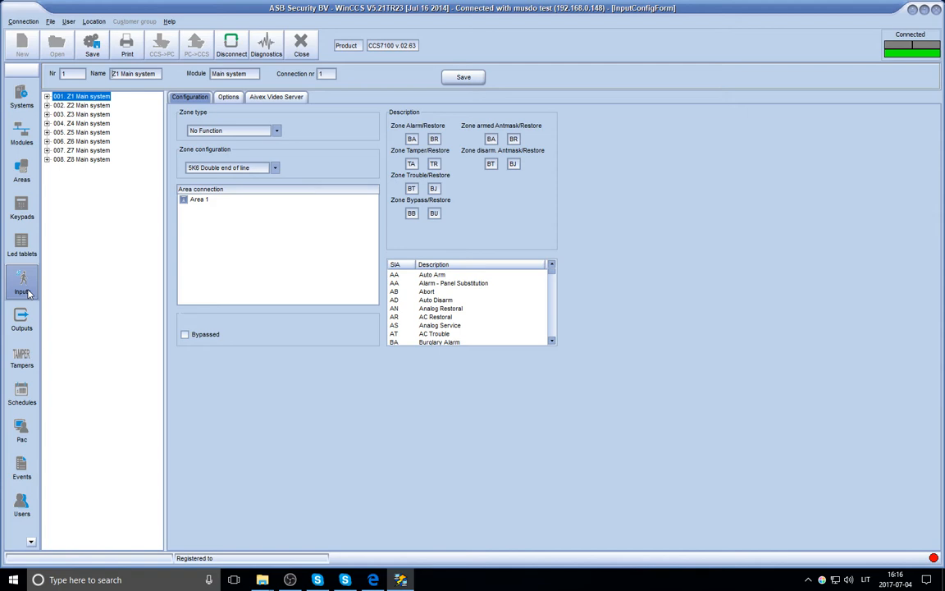
Keep Z1 as No Function with 5K6 Double end of line wiring, check its options, then open Tampers.
{"action": "left_click", "coordinate": [280, 131]}
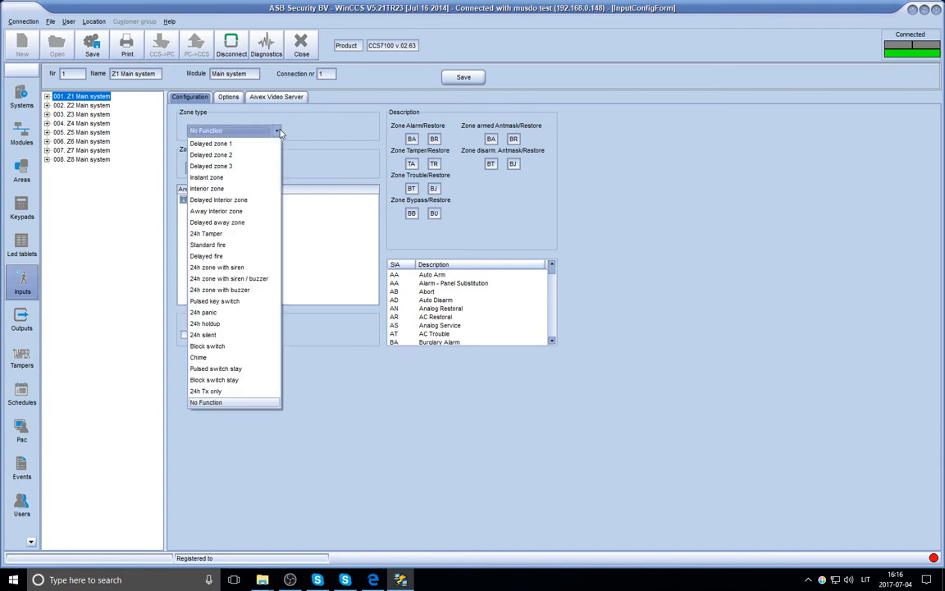
{"action": "left_click", "coordinate": [280, 131]}
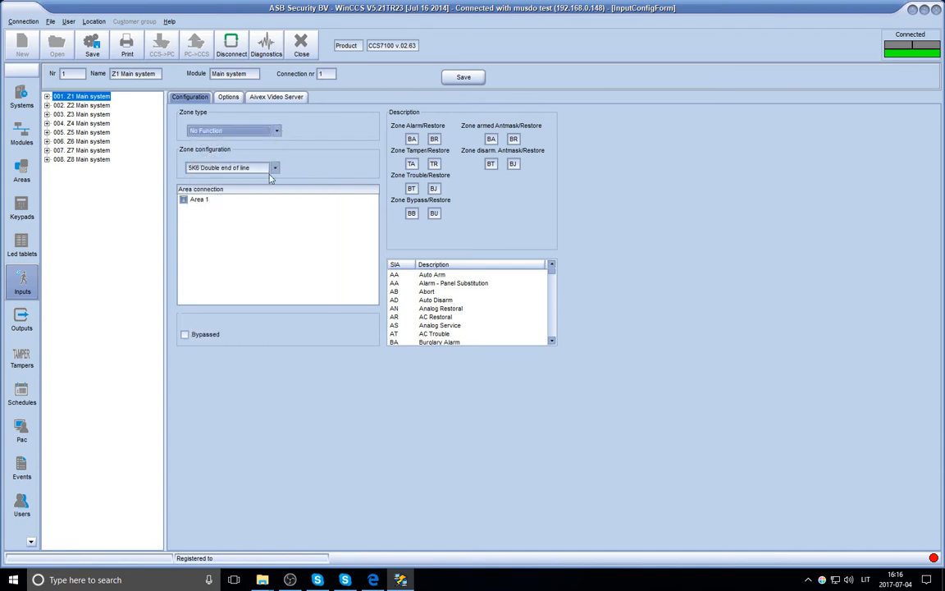
{"action": "left_click", "coordinate": [276, 168]}
{"action": "left_click", "coordinate": [276, 170]}
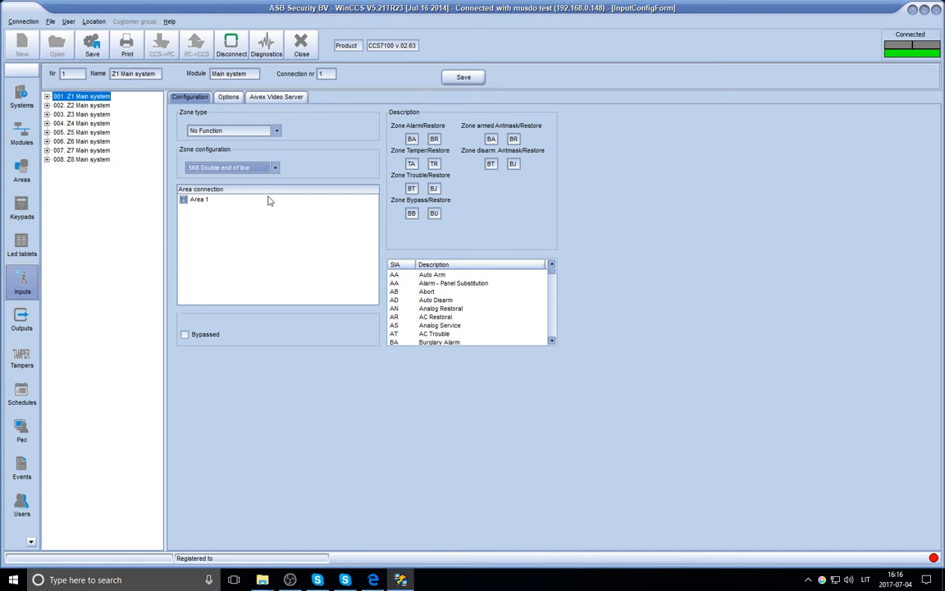
{"action": "left_click", "coordinate": [229, 98]}
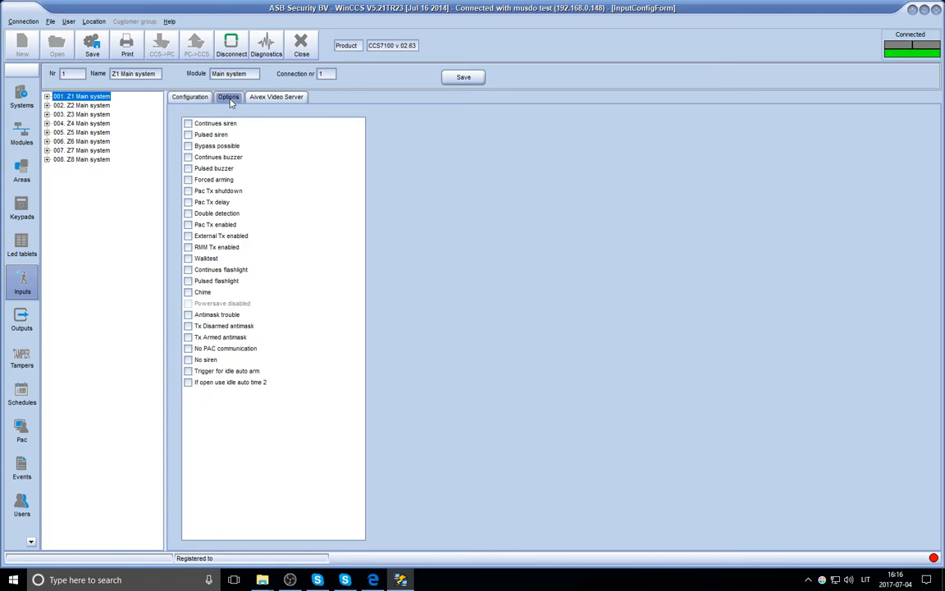
{"action": "left_click", "coordinate": [32, 371]}
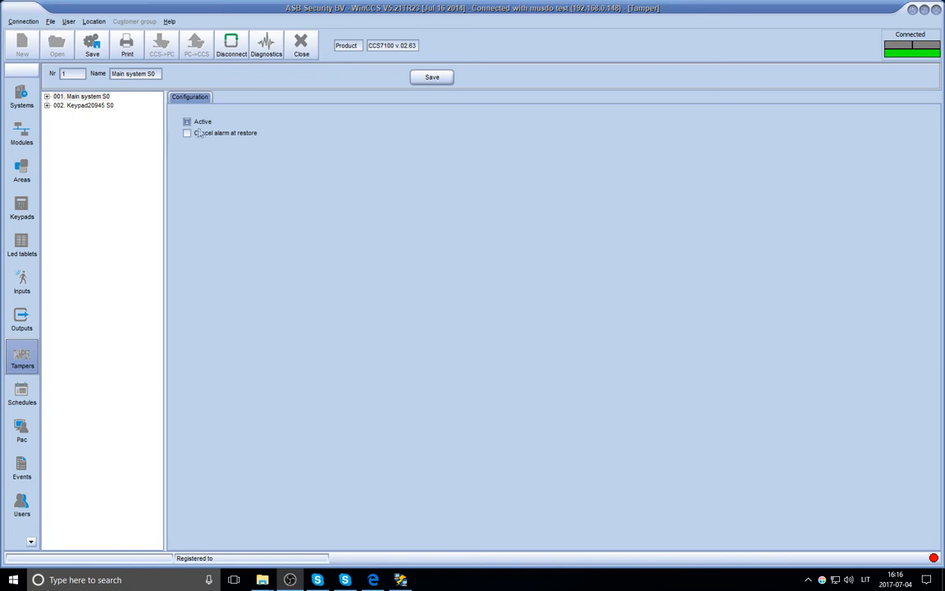
Save the tamper settings, then save the full configuration as the WinCCS data file 'config'.
{"action": "left_click", "coordinate": [417, 79]}
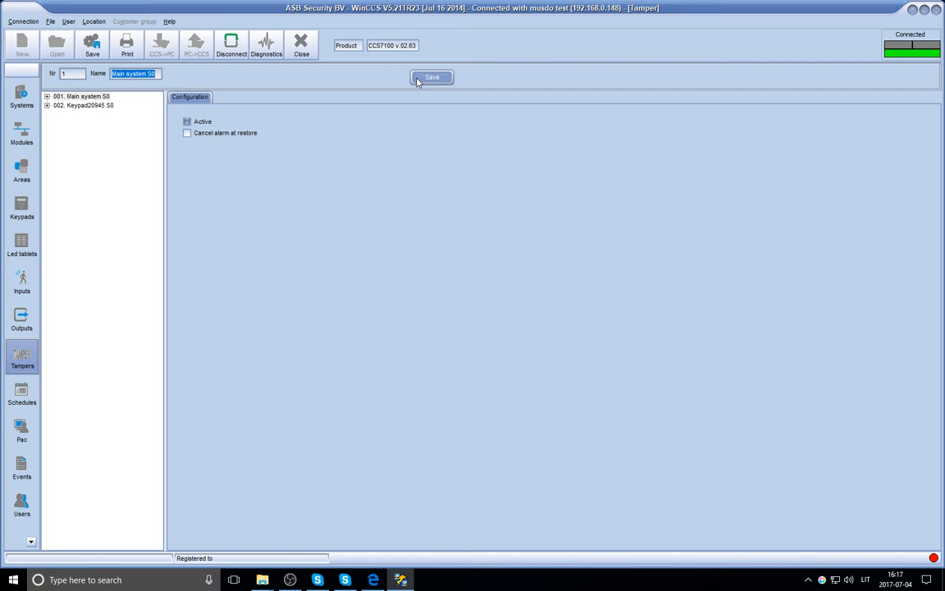
{"action": "left_click", "coordinate": [94, 47]}
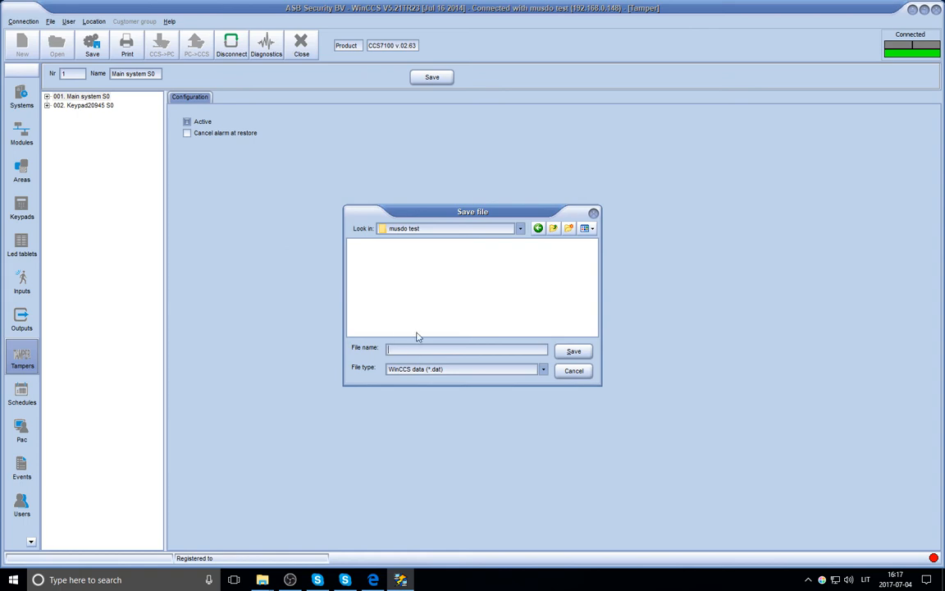
{"action": "type", "text": "config"}
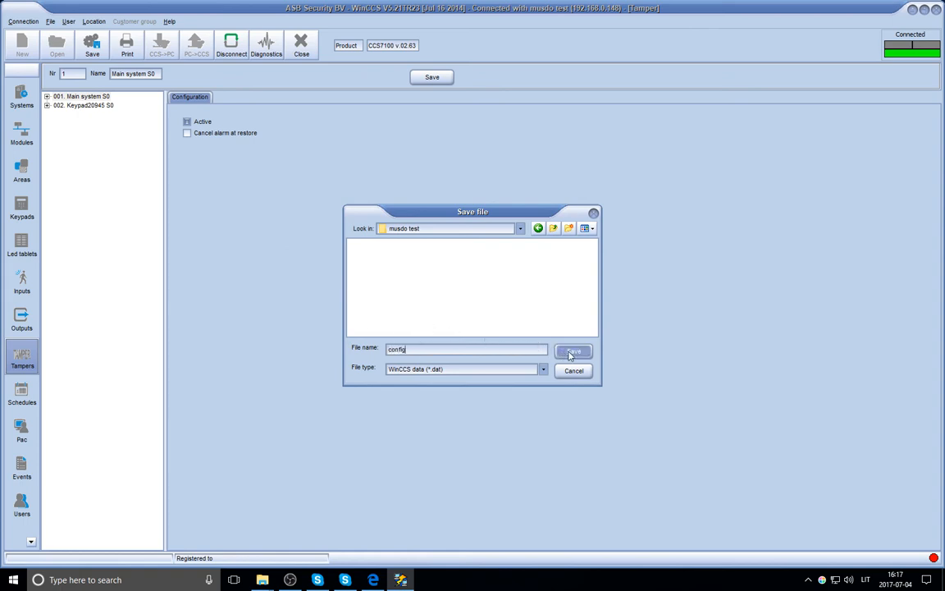
{"action": "left_click", "coordinate": [572, 352]}
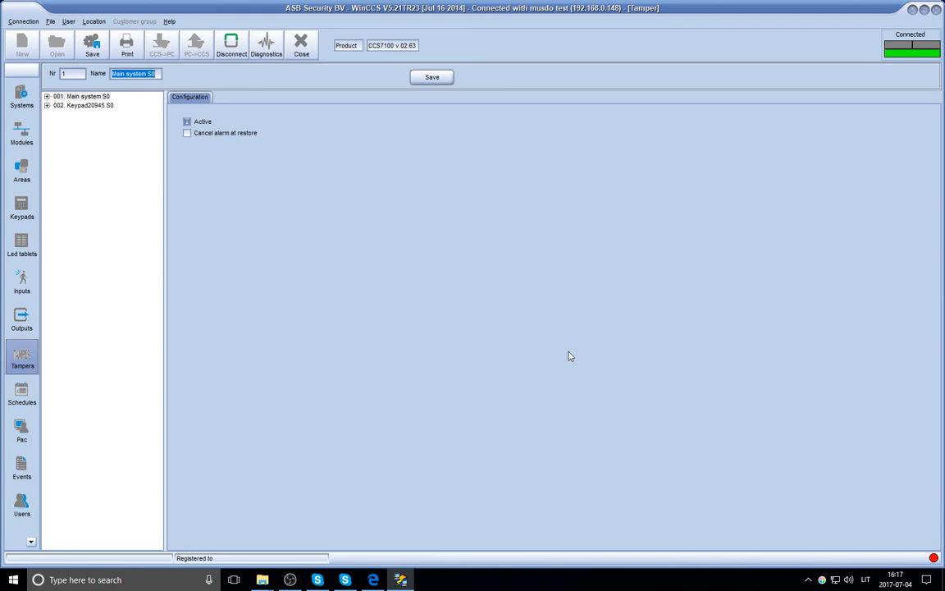